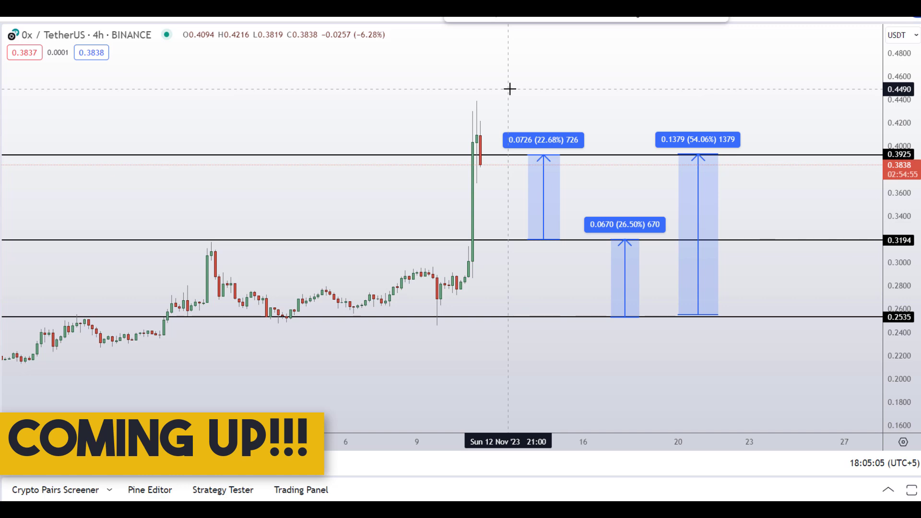
Draw a red freehand loop around the price spike and measurement boxes, adding extra marks inside
mouse_move(532, 78)
mouse_down()
mouse_move(528, 286)
mouse_move(827, 156)
mouse_move(647, 76)
mouse_move(504, 94)
mouse_move(477, 118)
mouse_up()
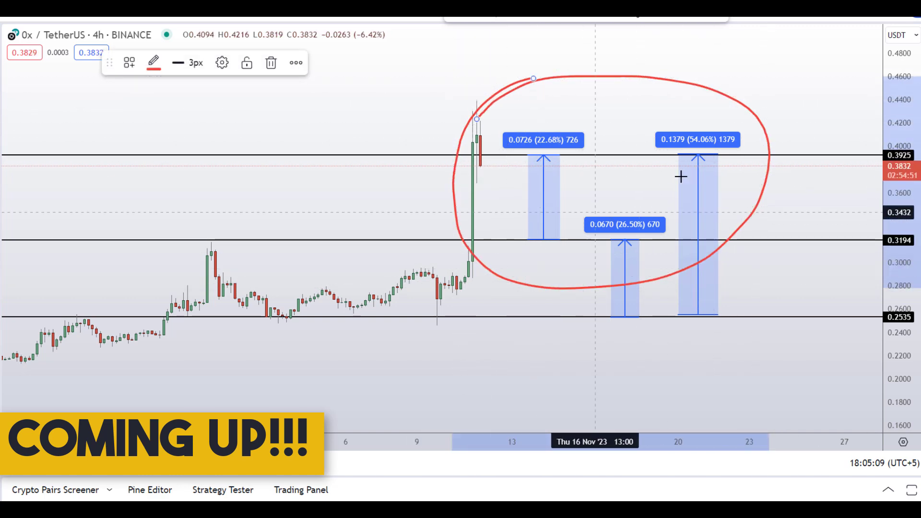
drag(674, 162, 699, 123)
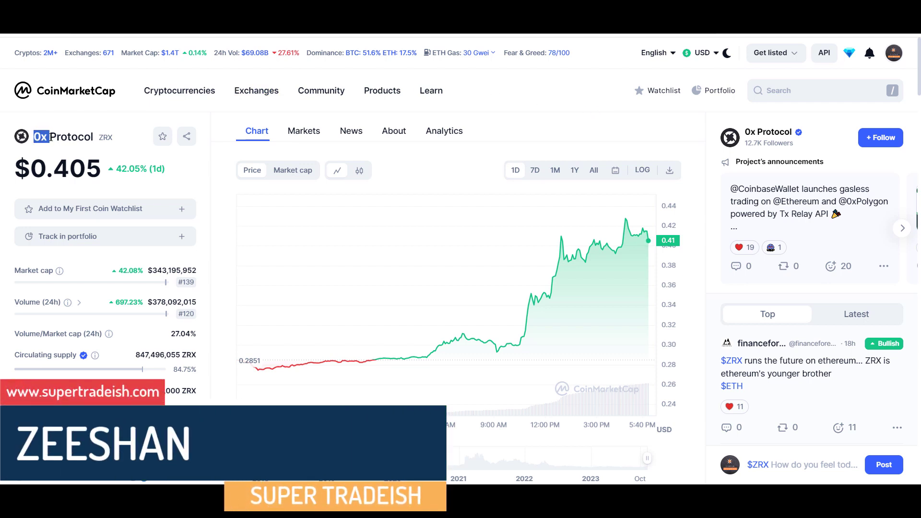
Select the ZRX ticker text on the 0x Protocol page, then scroll back up
drag(98, 138, 109, 139)
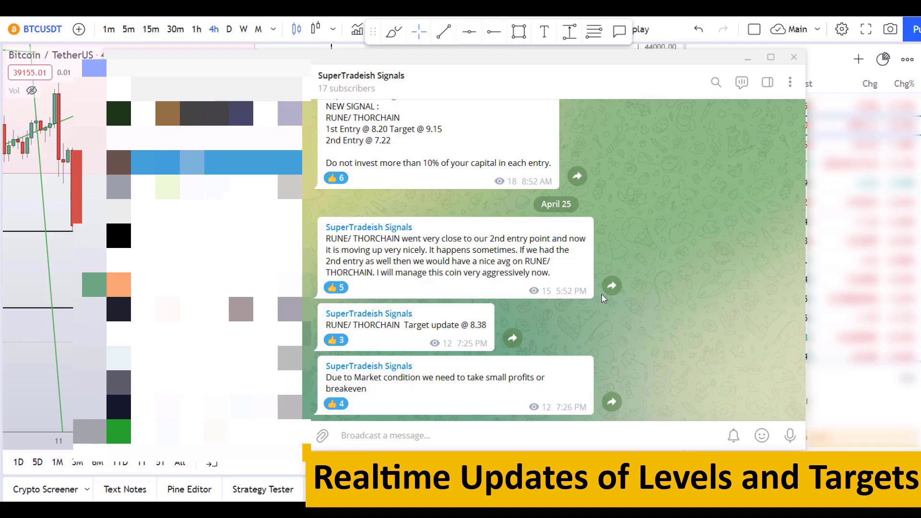
scroll(602, 294, up, 15)
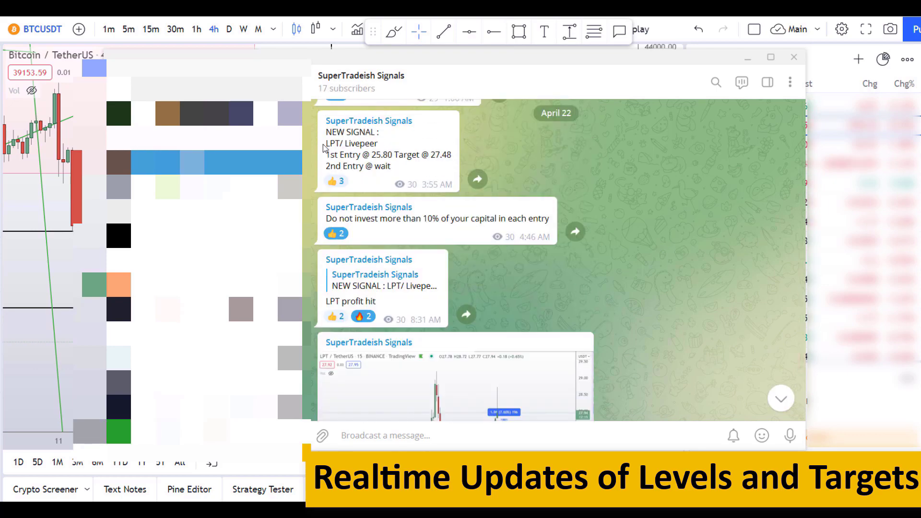
Scroll the SuperTradeish Signals channel from the April 22 LPT signal to the April 25 RUNE updates
scroll(521, 212, down, 2)
scroll(548, 267, down, 4)
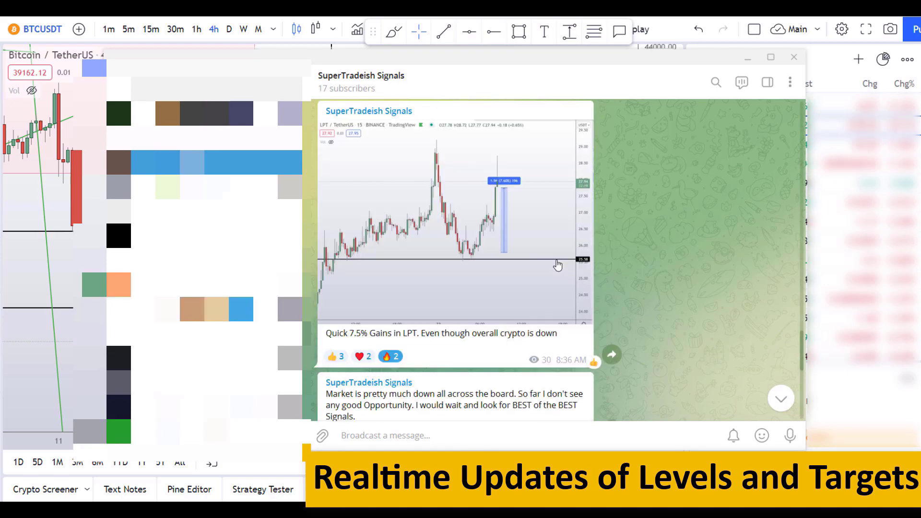
scroll(643, 264, down, 8)
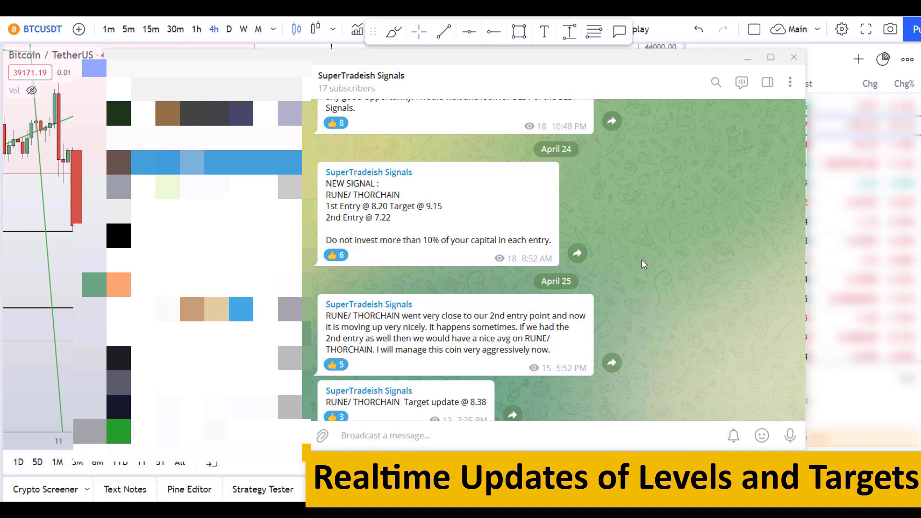
scroll(642, 263, down, 2)
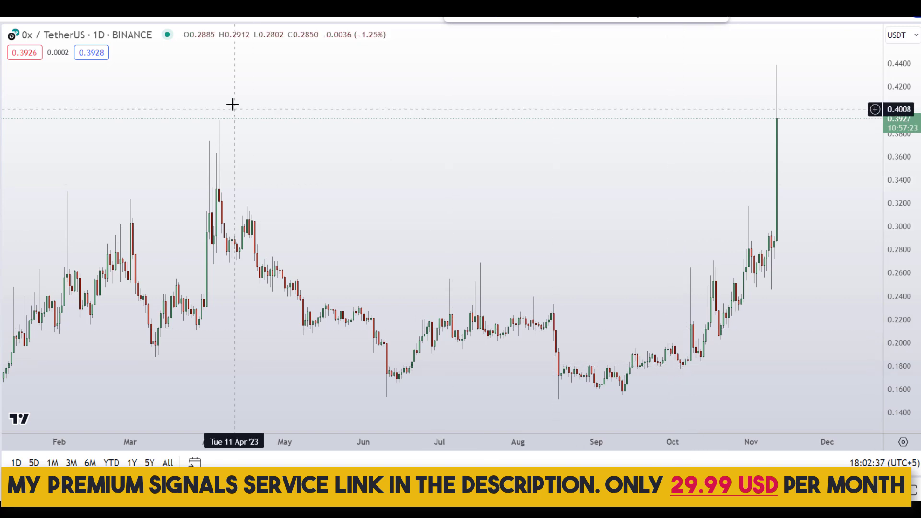
Pan back to the April peak, draw a red trend line to November, then delete it
drag(283, 91, 459, 168)
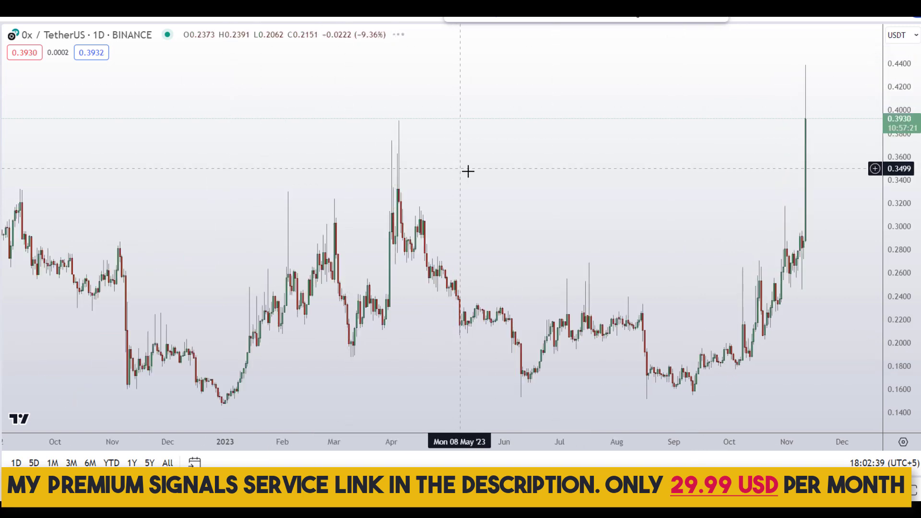
scroll(487, 163, down, 5)
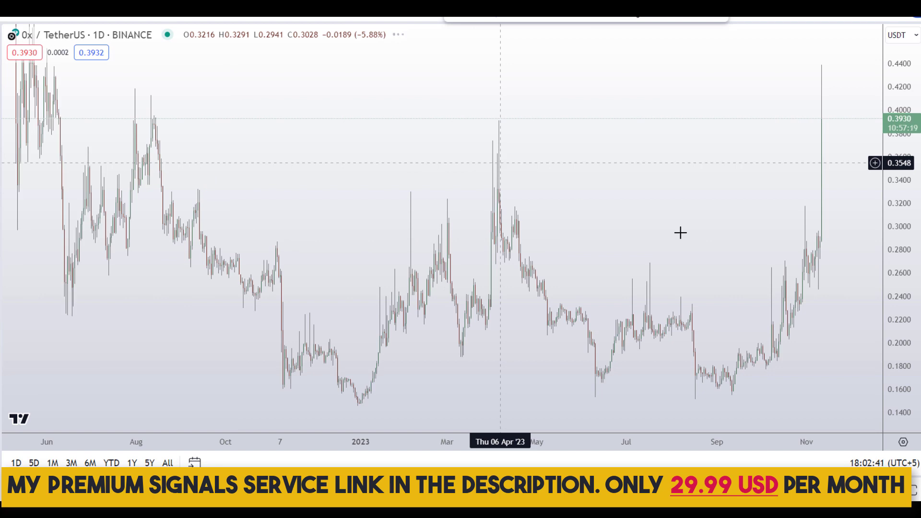
scroll(680, 233, up, 4)
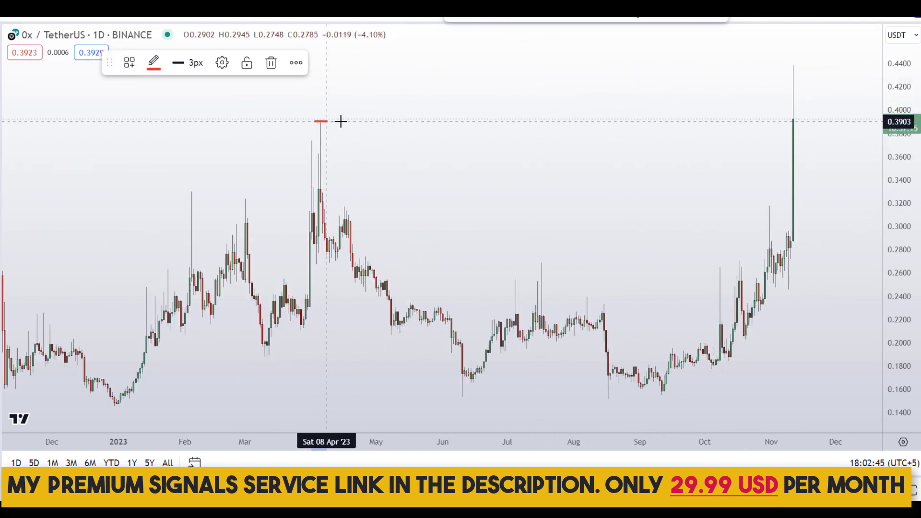
drag(341, 121, 802, 123)
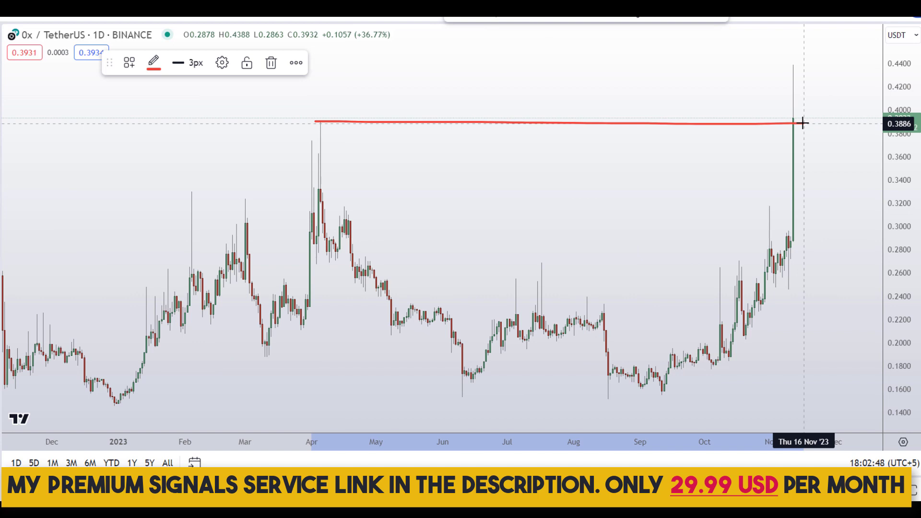
key(Delete)
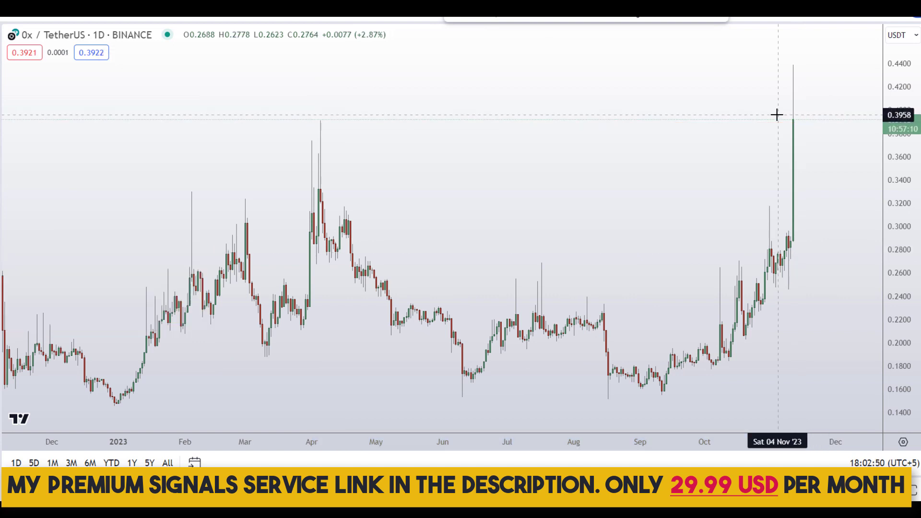
Place a horizontal line at 0.3925 on the April high
click(342, 118)
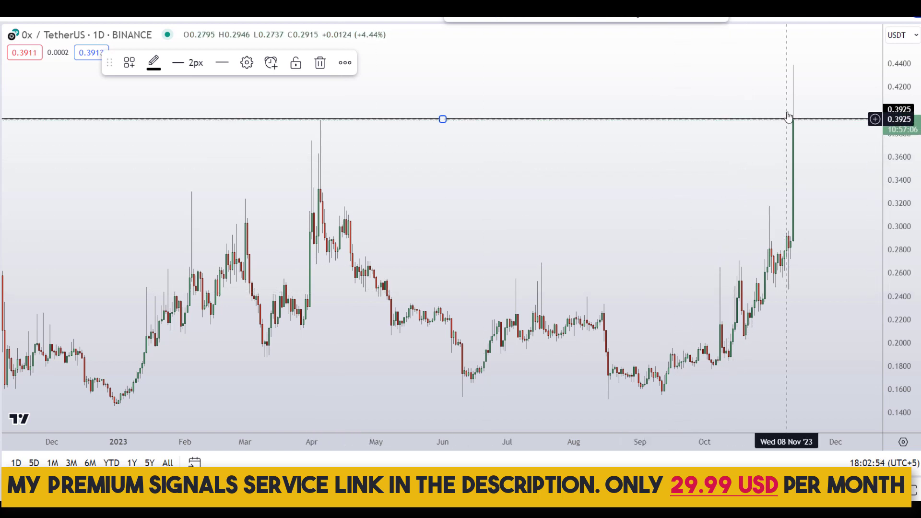
scroll(705, 165, down, 3)
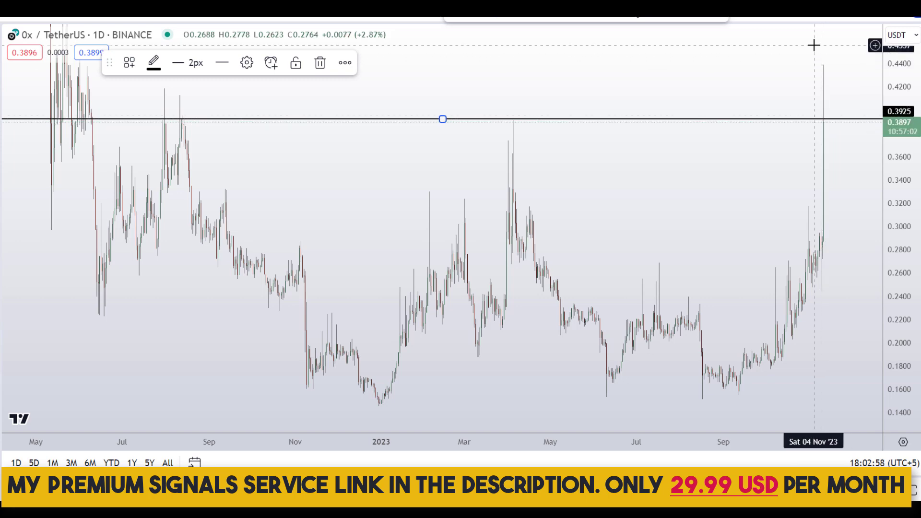
scroll(721, 200, up, 1)
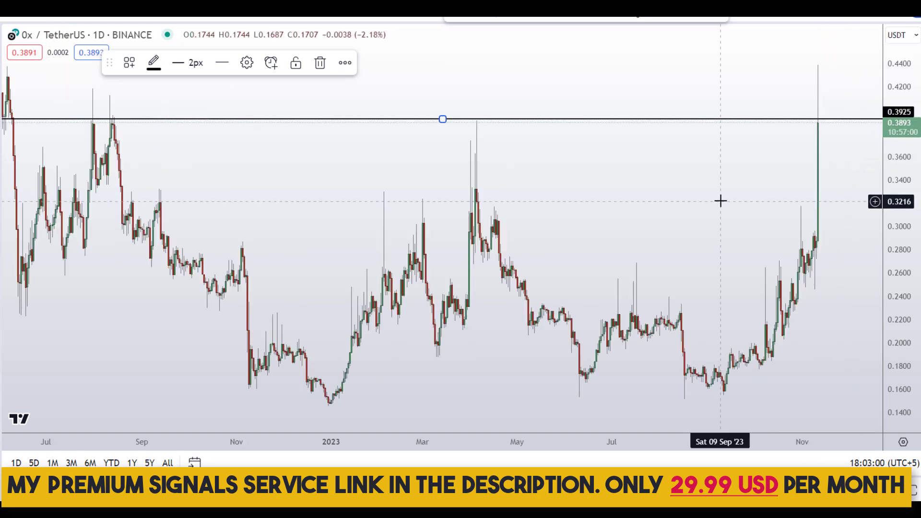
scroll(721, 201, up, 1)
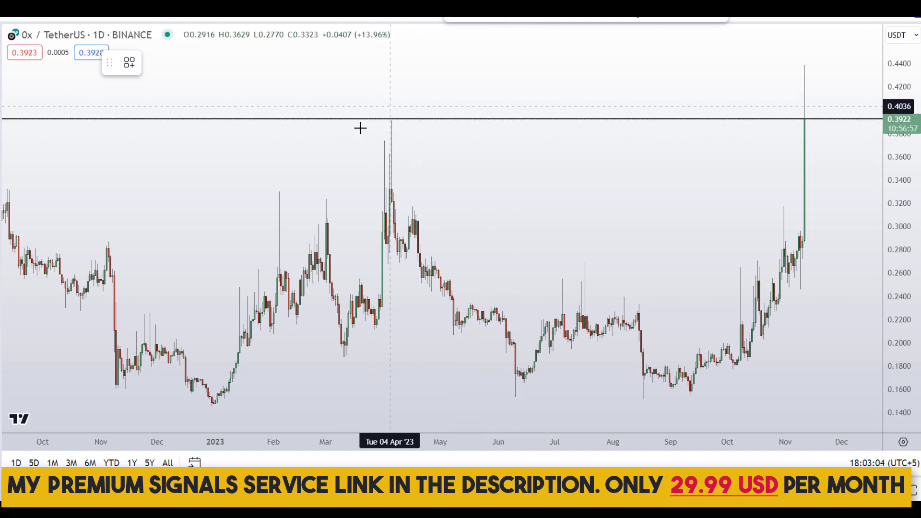
Circle the April peak and latest candle in red, then undo the circles
drag(363, 127, 384, 103)
mouse_move(820, 94)
mouse_down()
mouse_move(773, 111)
mouse_move(787, 95)
mouse_up()
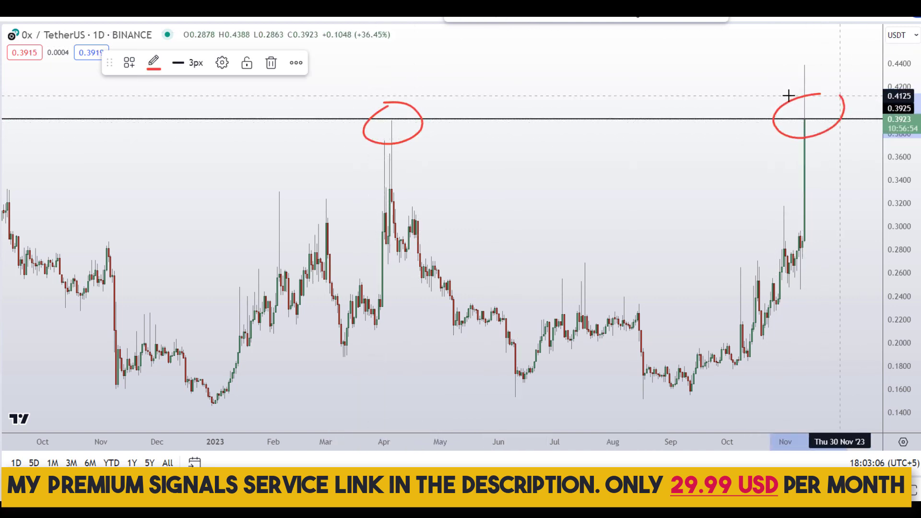
key(ctrl+z)
key(ctrl+z)
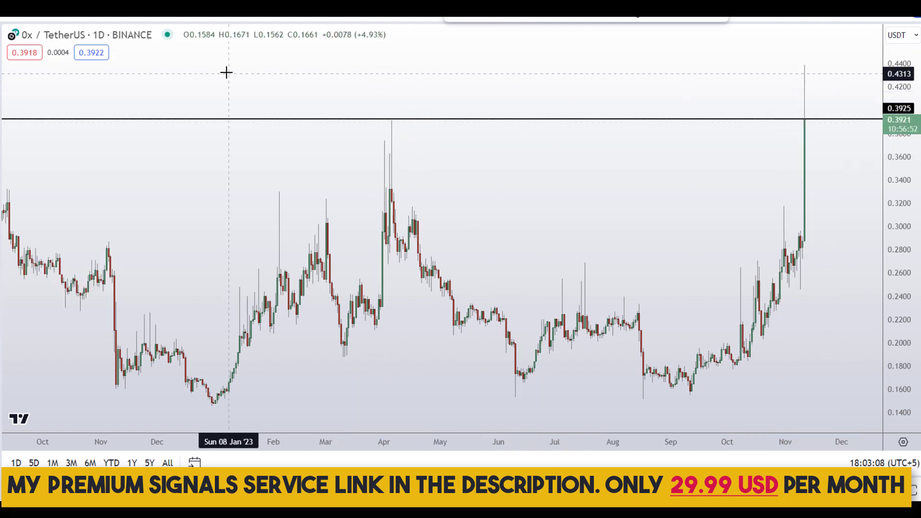
Undo a trial red stroke and arrow, then switch the chart to the 4h timeframe
mouse_move(721, 188)
mouse_down()
mouse_move(796, 154)
mouse_move(772, 179)
mouse_up()
mouse_move(790, 76)
mouse_down()
mouse_move(780, 102)
mouse_move(820, 244)
mouse_move(770, 102)
mouse_up()
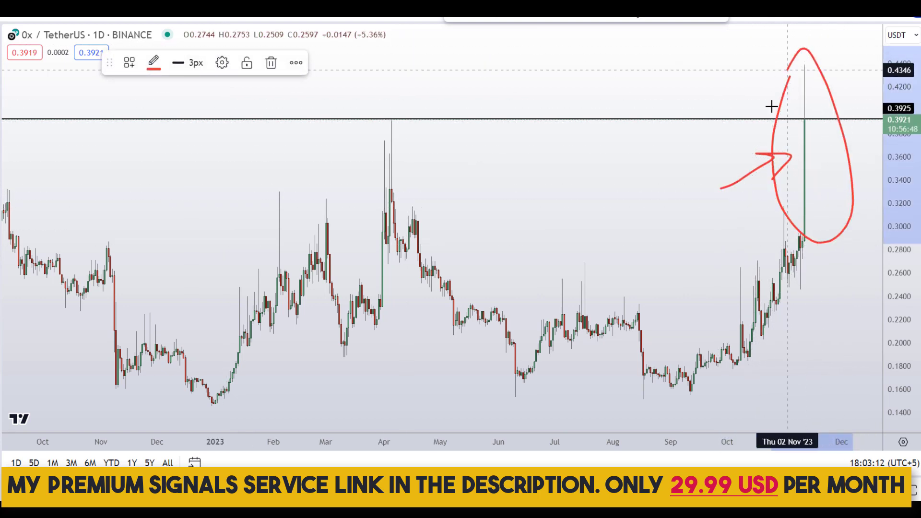
key(ctrl+z)
key(ctrl+z)
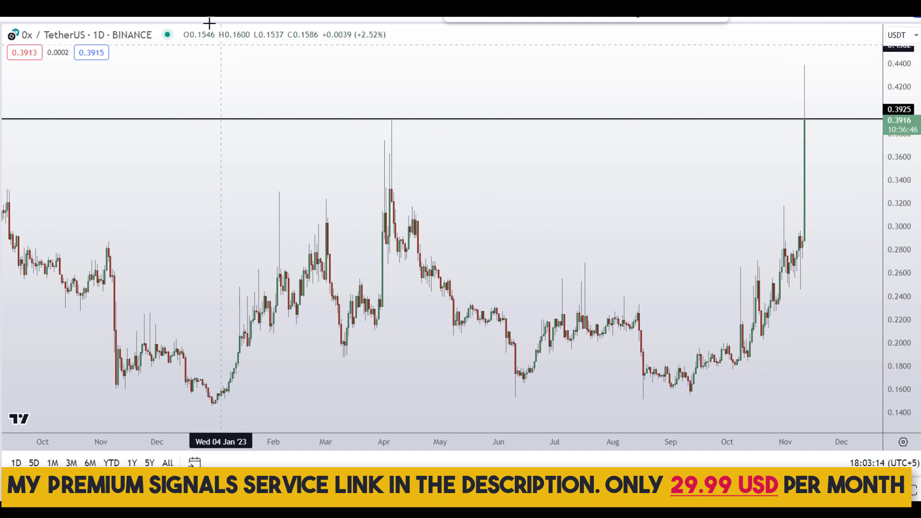
text(4h)
key(Return)
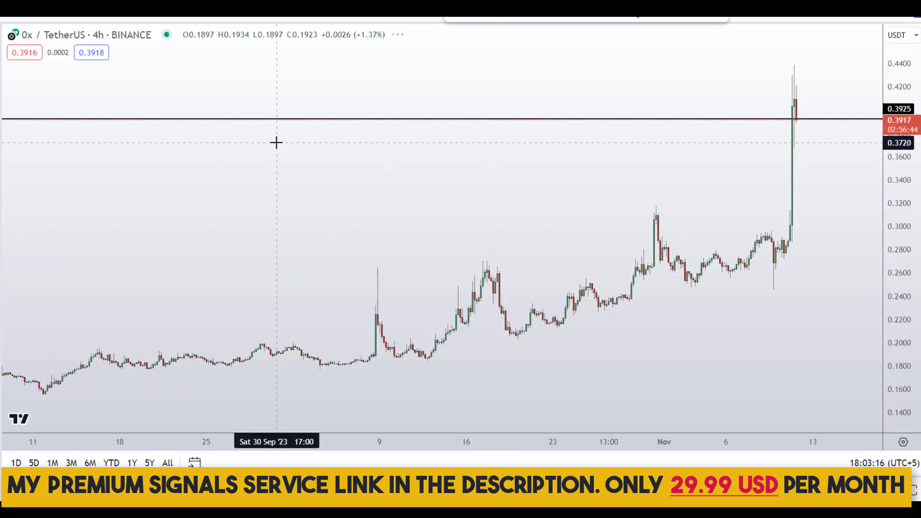
Add a second horizontal line at 0.3194 below the 0.3925 level
scroll(276, 143, up, 3)
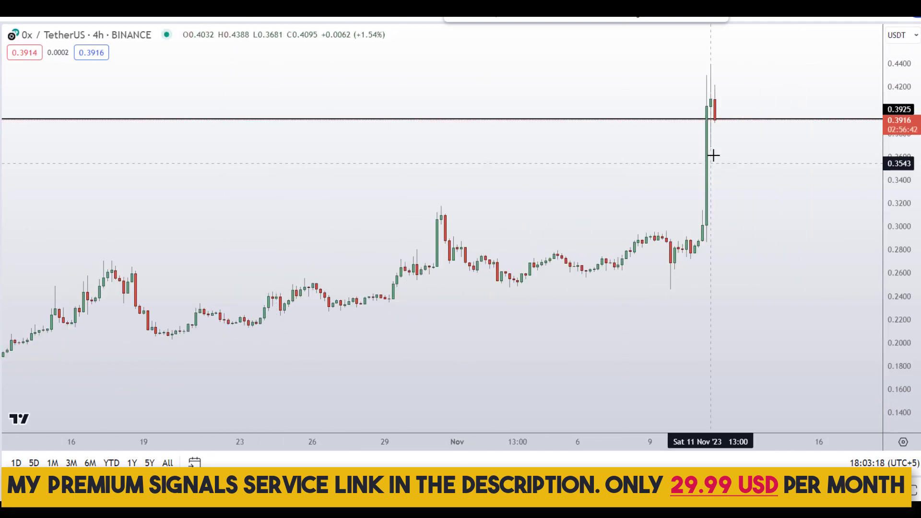
click(715, 121)
click(700, 154)
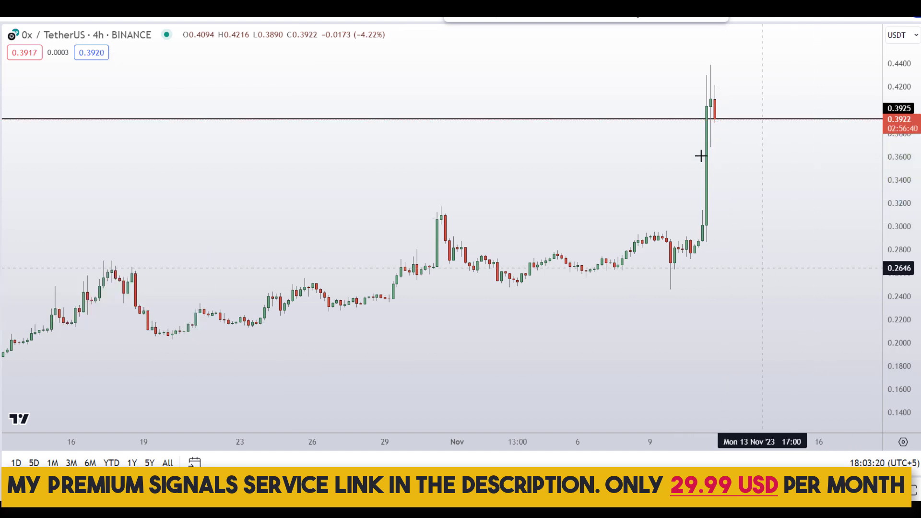
click(478, 203)
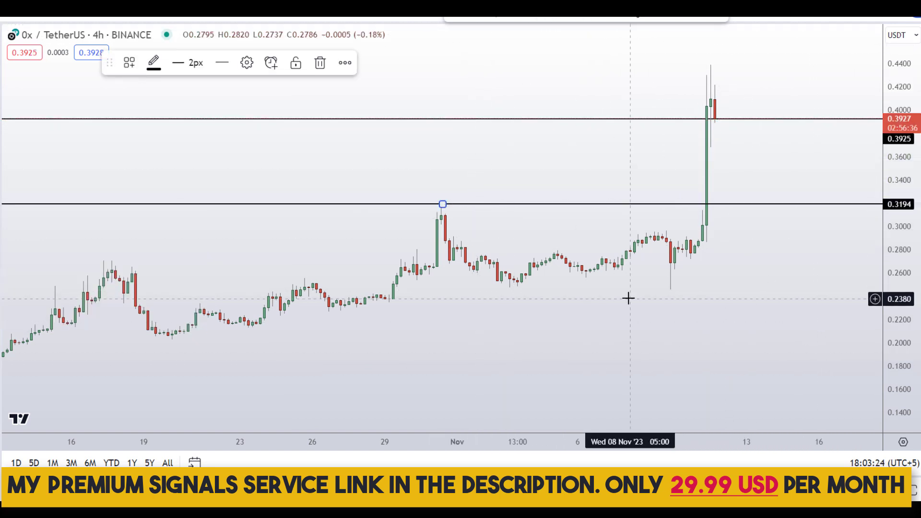
Circle the late-October peak candle near 0.3194 in red, undoing the stray strokes
scroll(642, 267, down, 2)
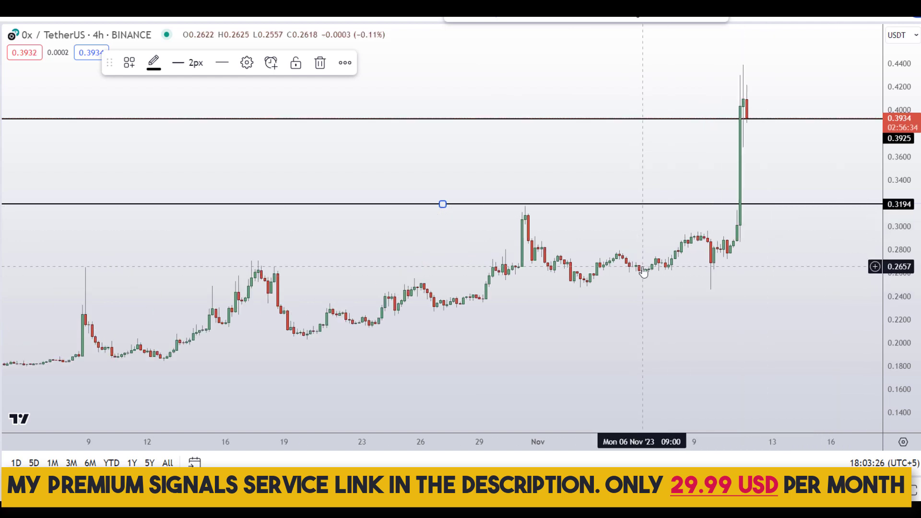
scroll(643, 271, down, 3)
drag(586, 192, 559, 215)
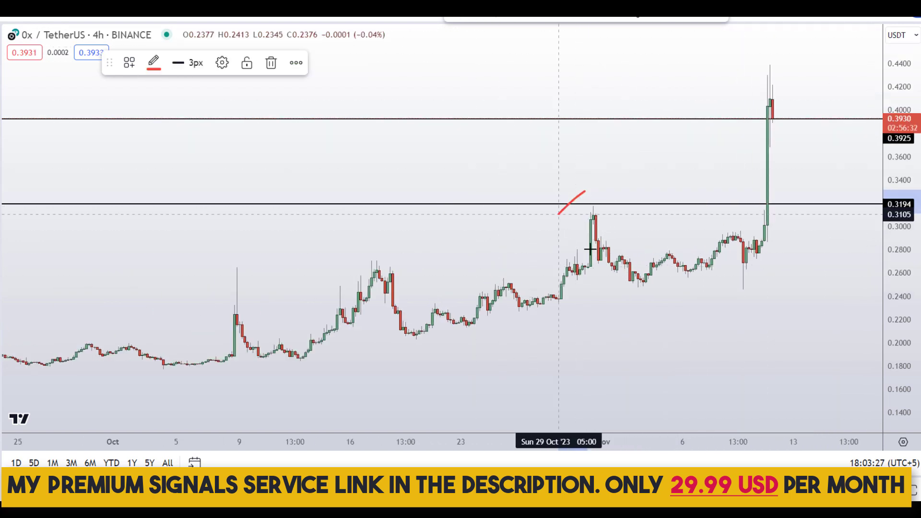
drag(590, 249, 580, 198)
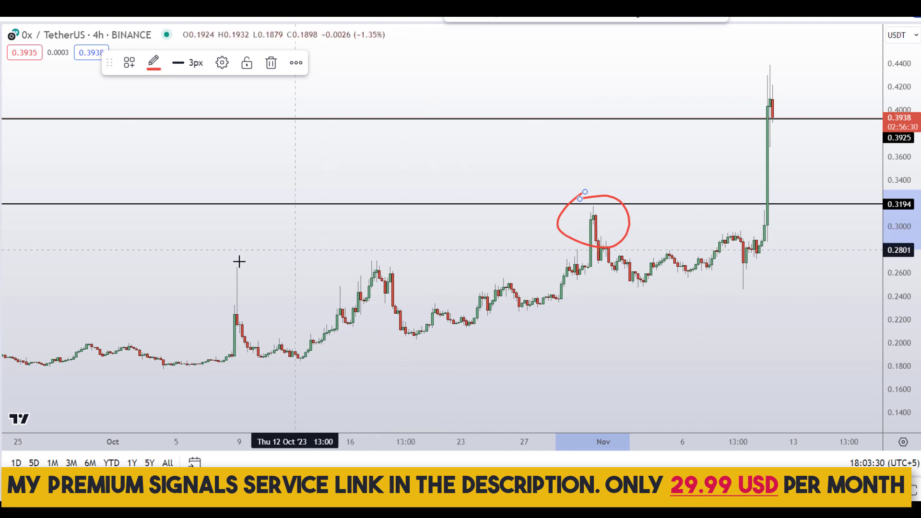
drag(237, 273, 773, 224)
key(ctrl+z)
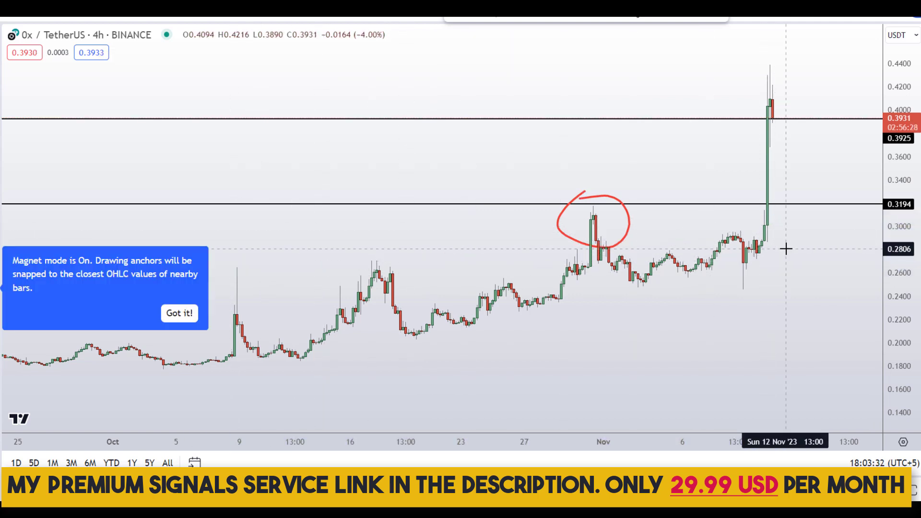
key(ctrl+z)
scroll(705, 278, up, 3)
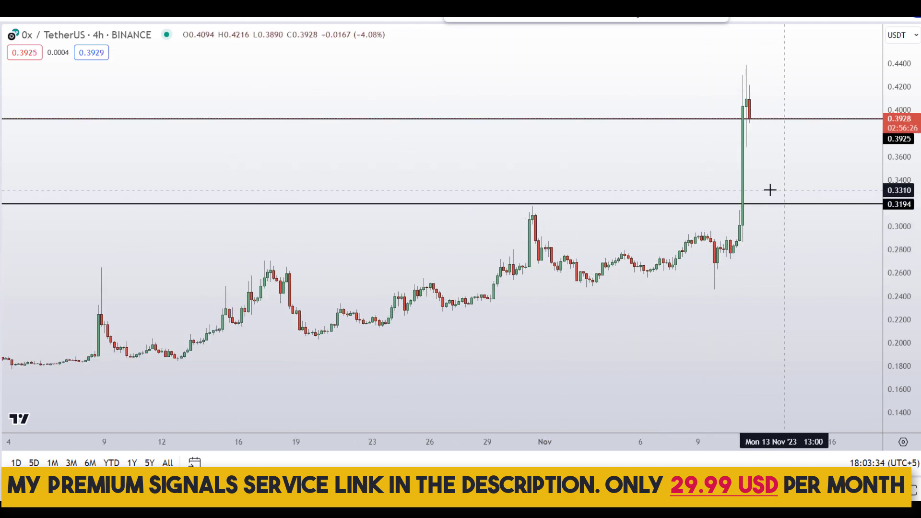
Discard a trial red circle, then add a horizontal line at 0.2535 with Alt+H
drag(770, 190, 786, 192)
key(ctrl+z)
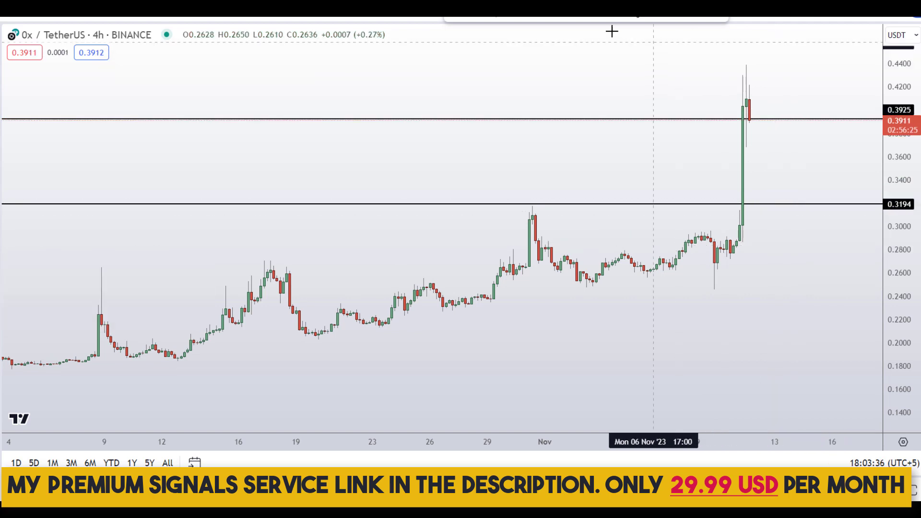
key(alt+h)
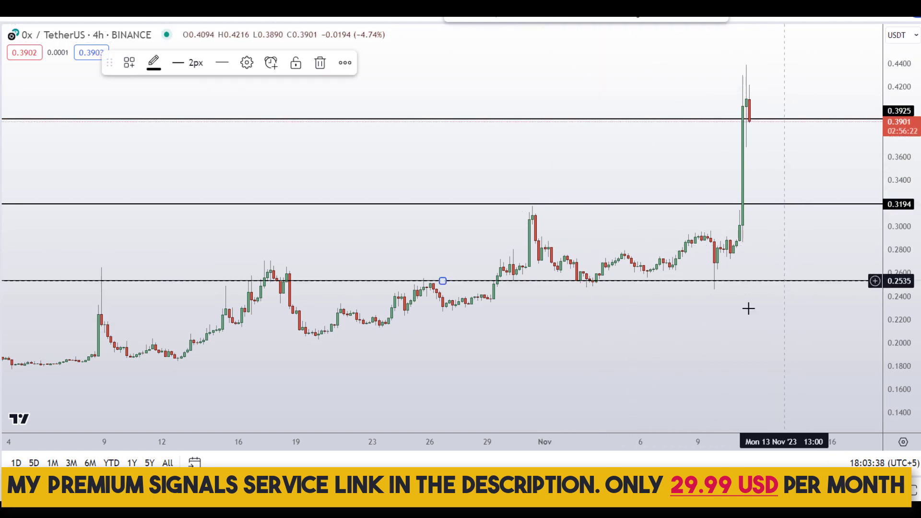
scroll(671, 388, up, 2)
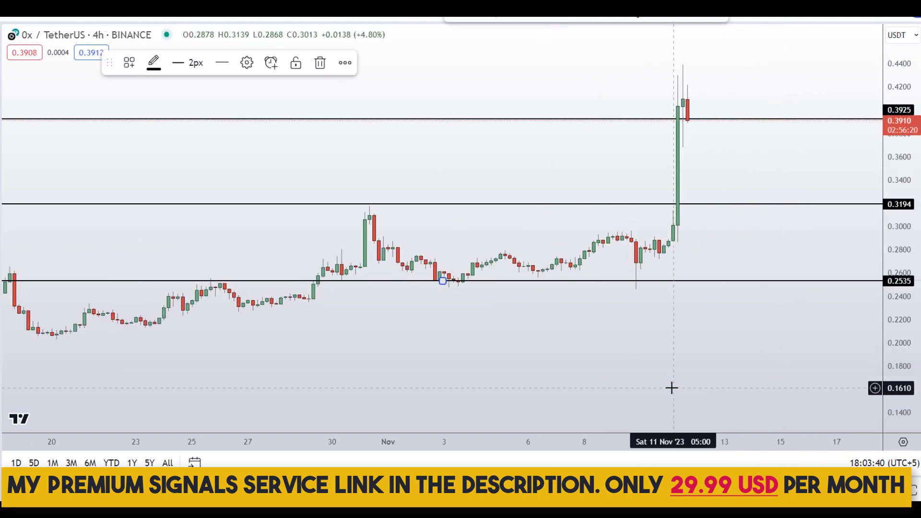
scroll(669, 366, down, 3)
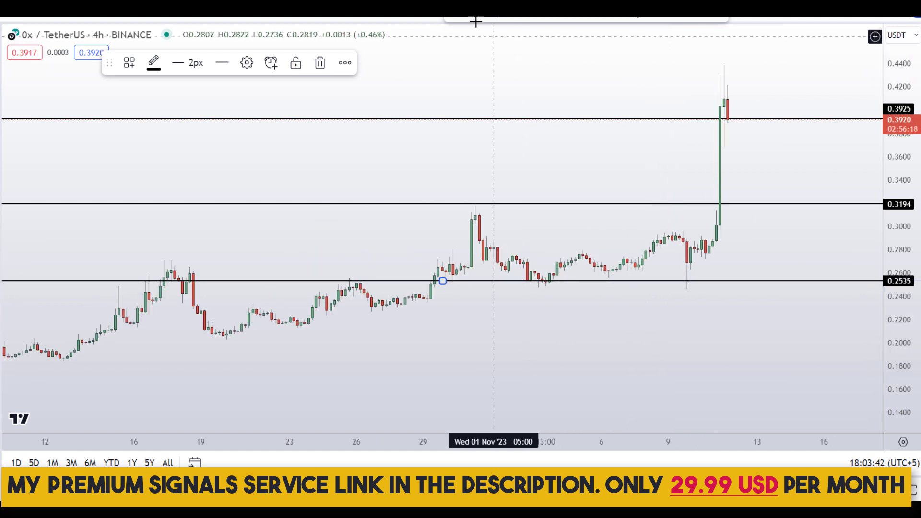
Sketch red marks on the 24–26 Oct, 1 Nov and 9–10 Nov candles, then undo them
mouse_move(329, 269)
mouse_down()
mouse_move(383, 274)
mouse_move(331, 267)
mouse_up()
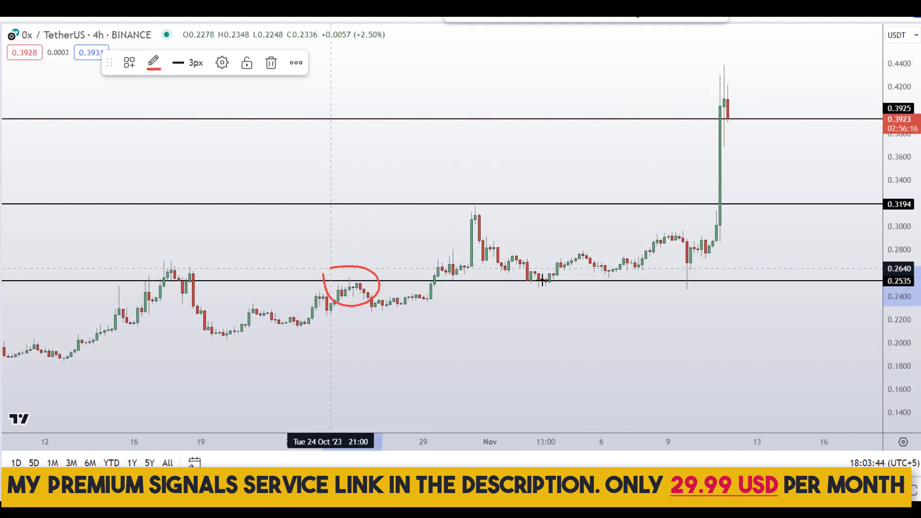
drag(508, 274, 533, 259)
mouse_move(730, 254)
mouse_down()
mouse_move(662, 268)
mouse_move(713, 243)
mouse_move(729, 253)
mouse_up()
key(ctrl+z)
key(ctrl+z)
key(ctrl+z)
scroll(699, 283, up, 3)
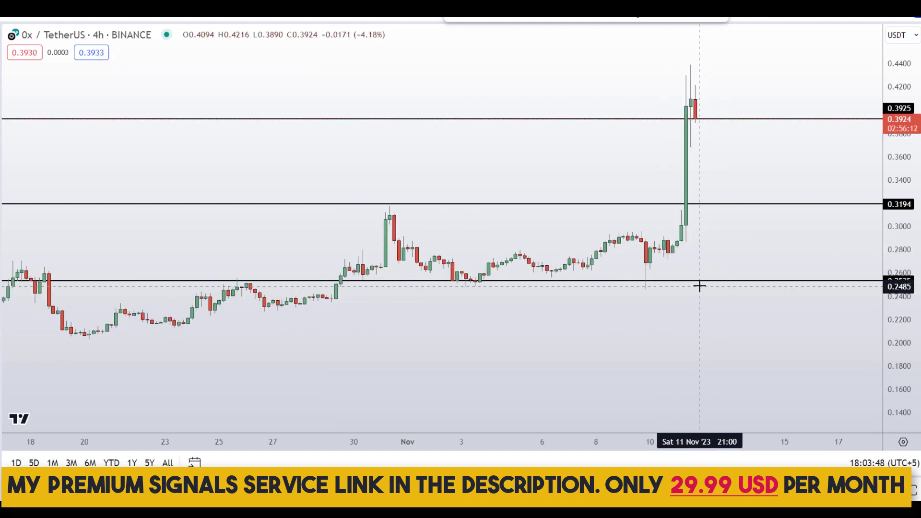
mouse_move(662, 117)
mouse_down()
mouse_move(713, 281)
mouse_move(780, 109)
mouse_up()
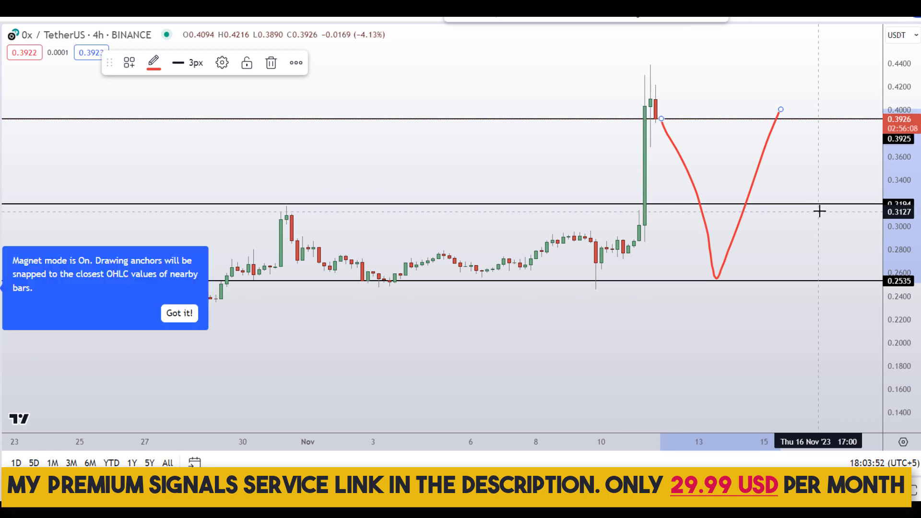
key(ctrl+z)
mouse_move(750, 191)
mouse_down()
mouse_move(782, 195)
mouse_move(748, 191)
mouse_up()
mouse_move(772, 262)
mouse_down()
mouse_move(814, 276)
mouse_move(752, 263)
mouse_move(769, 300)
mouse_up()
key(ctrl+z)
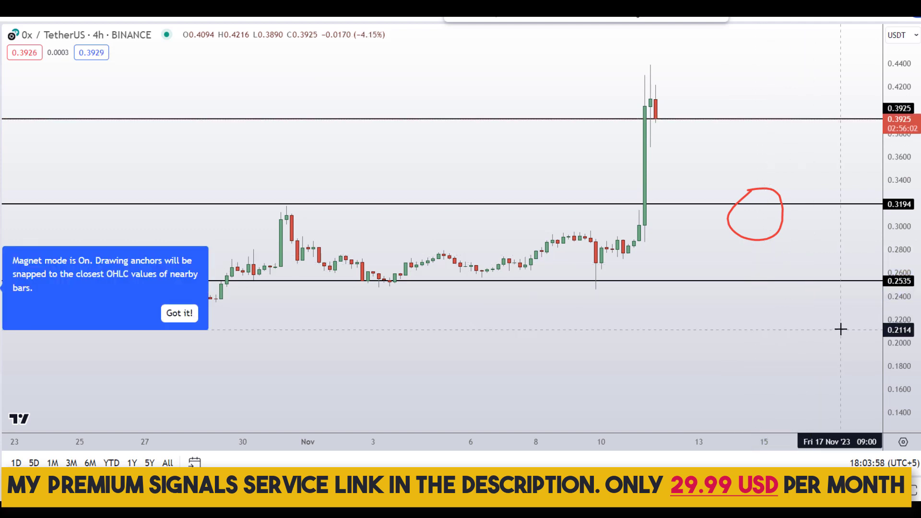
key(ctrl+z)
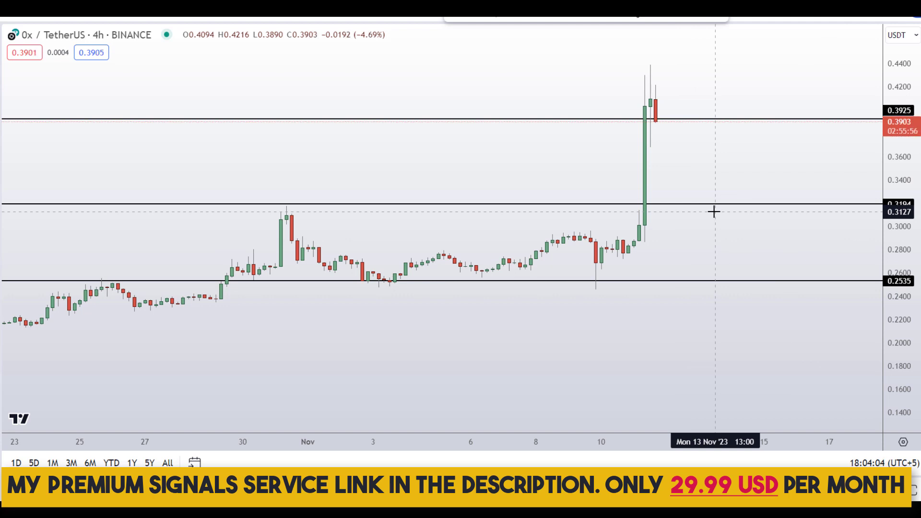
mouse_move(711, 192)
mouse_down()
mouse_move(687, 209)
mouse_move(720, 196)
mouse_up()
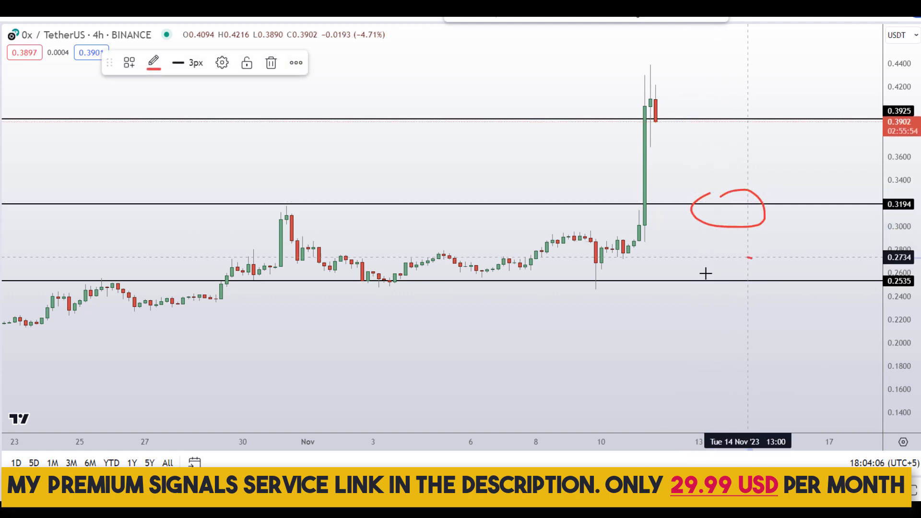
drag(749, 258, 742, 261)
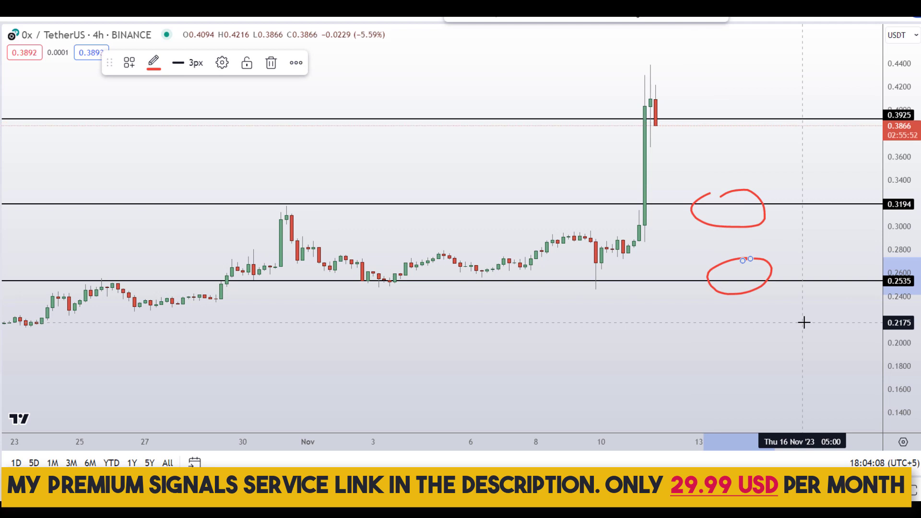
key(ctrl+z)
key(ctrl+z)
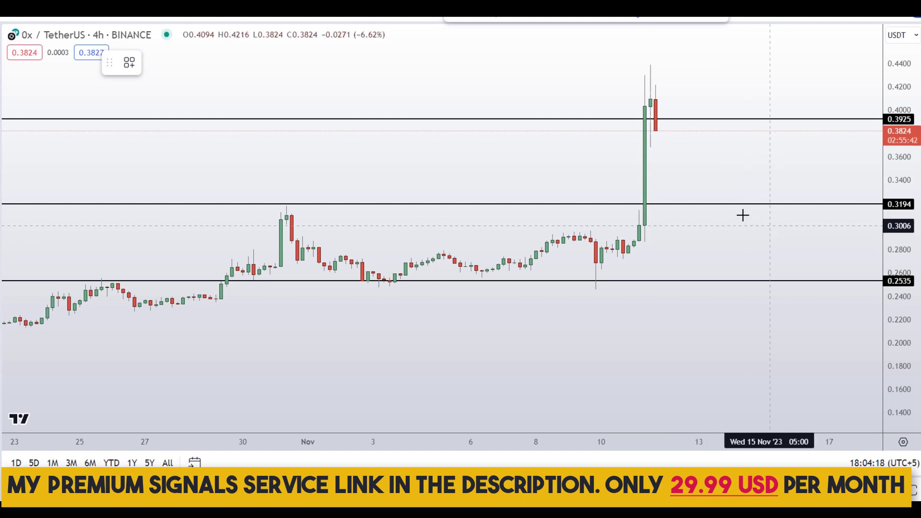
Draw Price Range boxes 0.3194→0.3925 (22.68%), 0.2535→0.3194 (26.50%) and 0.2535→0.3925 (54.06%)
shift+click(721, 202)
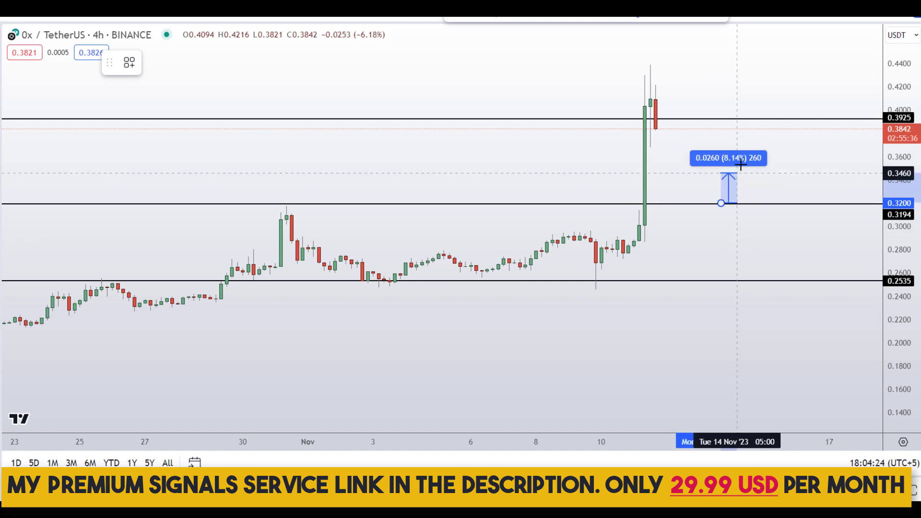
click(764, 118)
drag(691, 164, 500, 198)
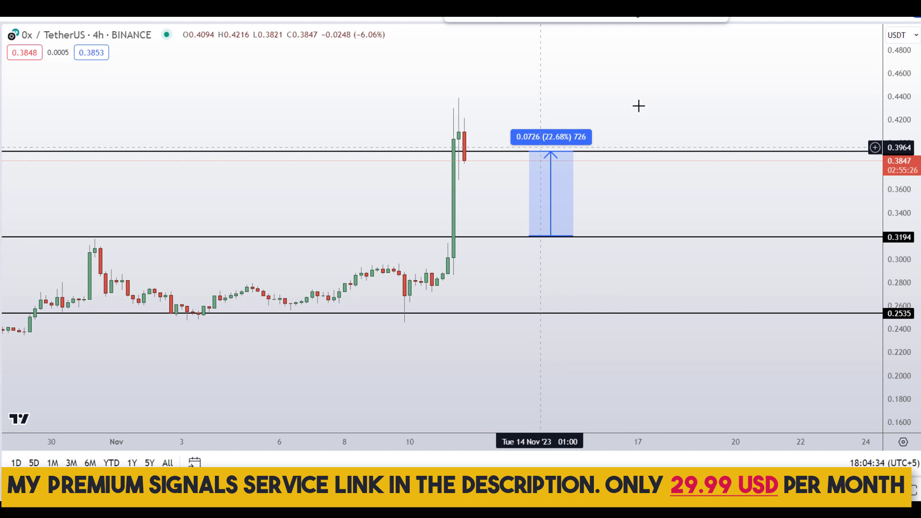
shift+click(643, 314)
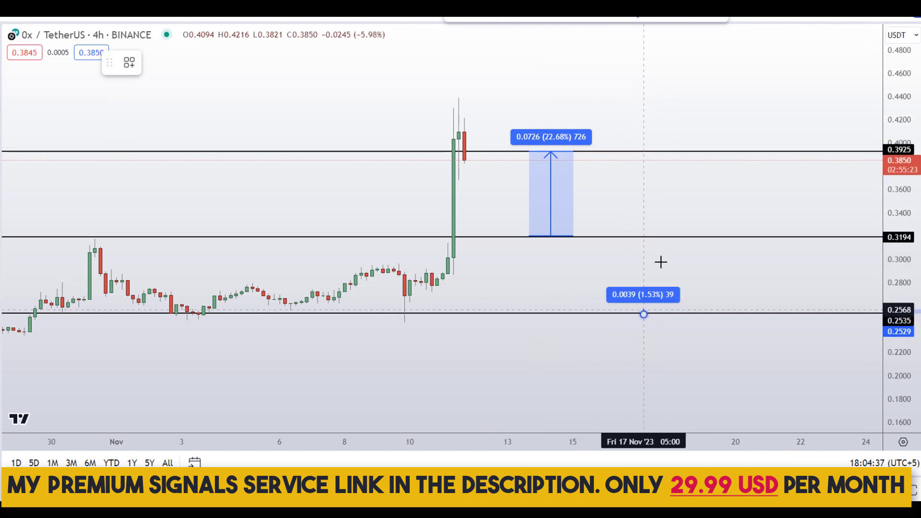
click(681, 236)
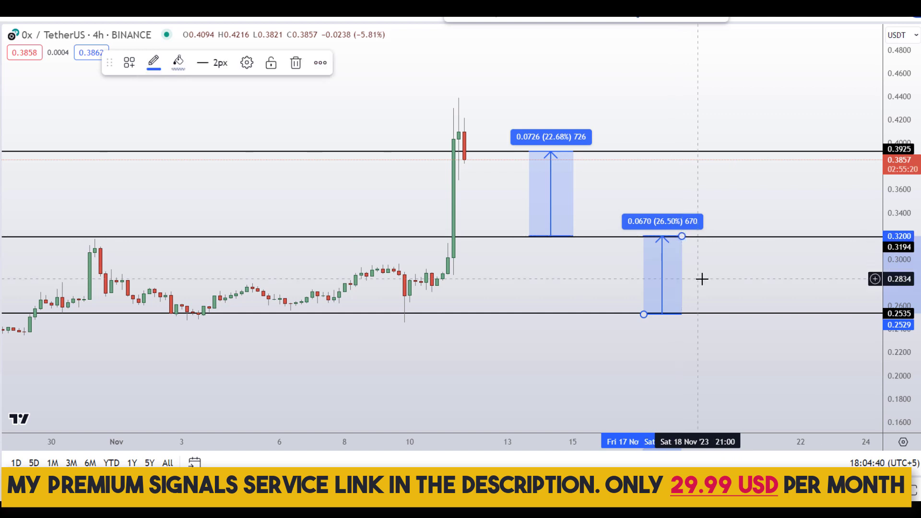
drag(704, 278, 561, 282)
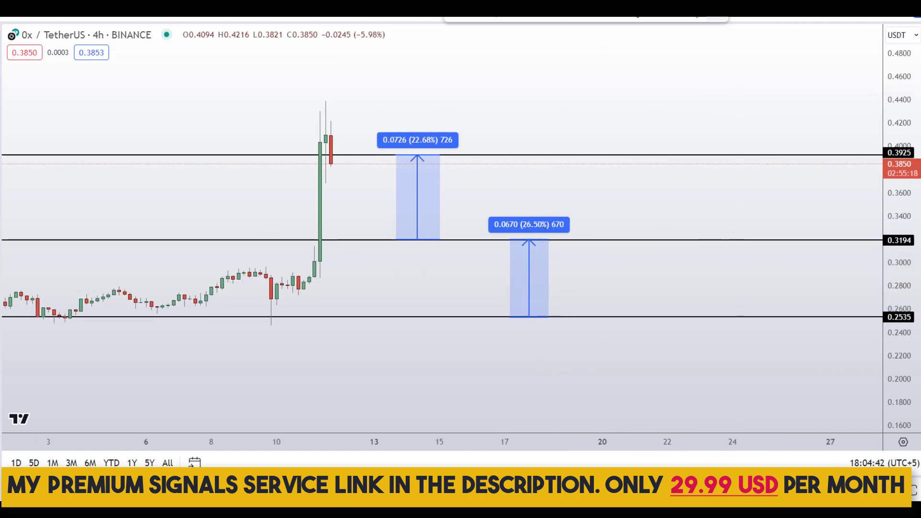
shift+click(603, 315)
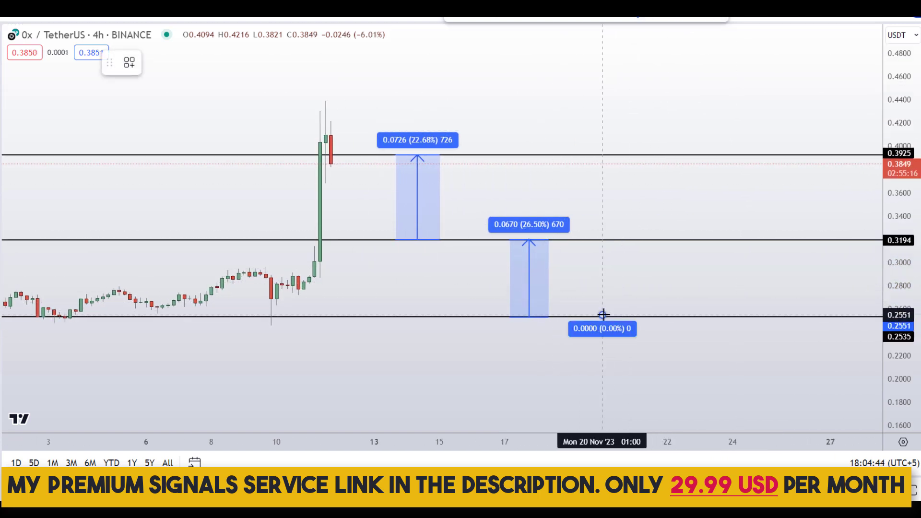
click(658, 152)
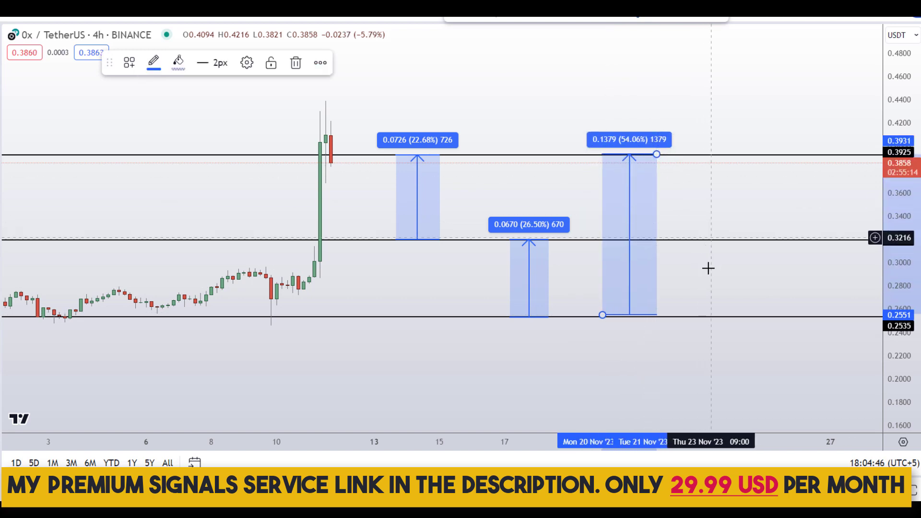
scroll(708, 269, down, 3)
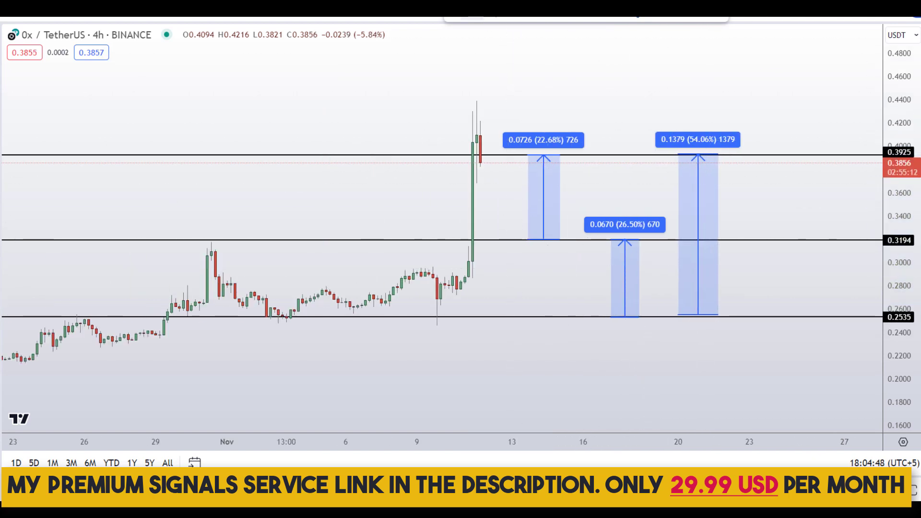
mouse_move(495, 238)
mouse_down()
mouse_move(501, 243)
mouse_move(520, 230)
mouse_up()
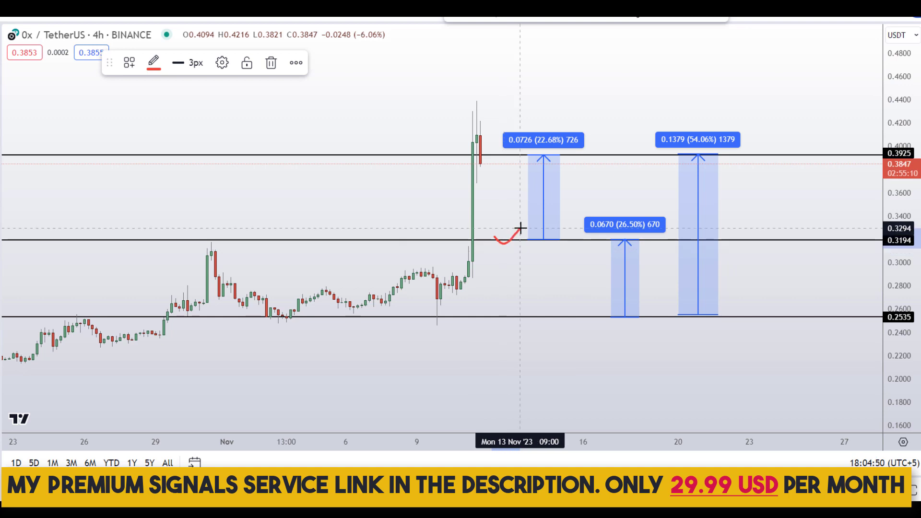
drag(606, 144, 587, 166)
drag(586, 153, 603, 163)
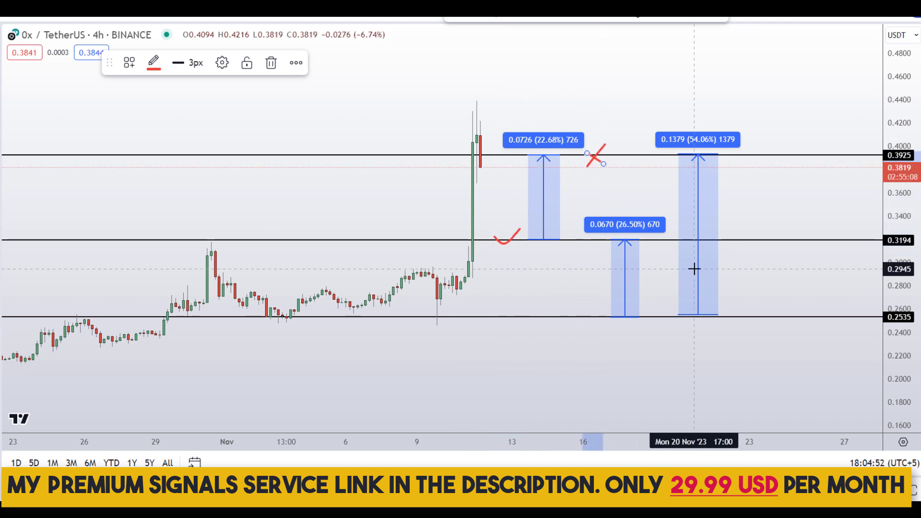
key(ctrl+z)
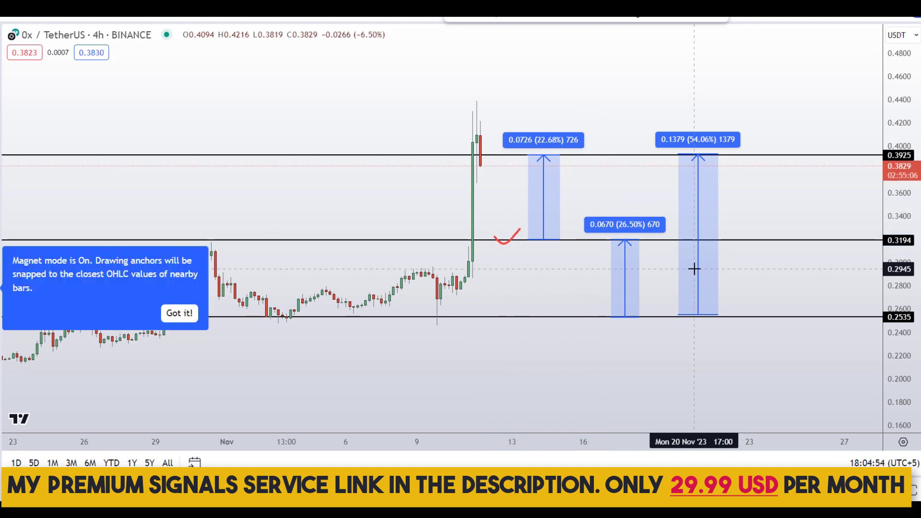
key(ctrl+z)
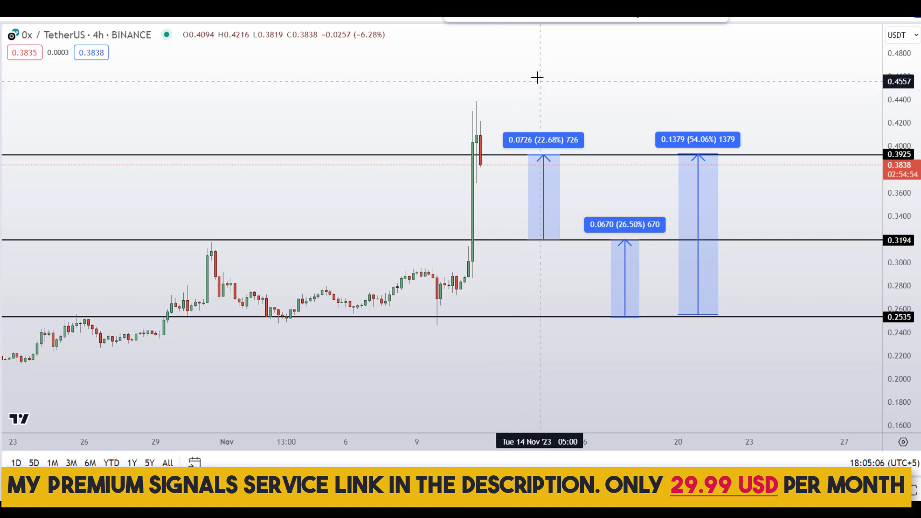
Loop the breakout candles and boxes in red, plus small loops on the 54.06% and 22.68% labels
mouse_move(534, 76)
mouse_down()
mouse_move(471, 124)
mouse_move(551, 288)
mouse_move(746, 221)
mouse_up()
mouse_move(770, 143)
mouse_down()
mouse_move(631, 76)
mouse_move(499, 94)
mouse_move(477, 118)
mouse_up()
mouse_move(698, 123)
mouse_down()
mouse_move(678, 130)
mouse_move(720, 148)
mouse_move(731, 116)
mouse_up()
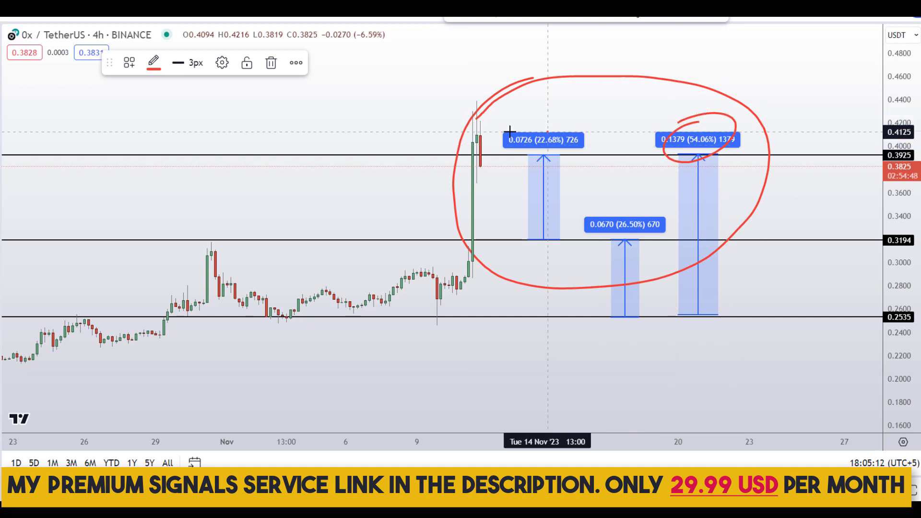
mouse_move(515, 127)
mouse_down()
mouse_move(547, 120)
mouse_move(536, 123)
mouse_up()
mouse_move(629, 199)
mouse_down()
mouse_move(590, 236)
mouse_move(617, 196)
mouse_up()
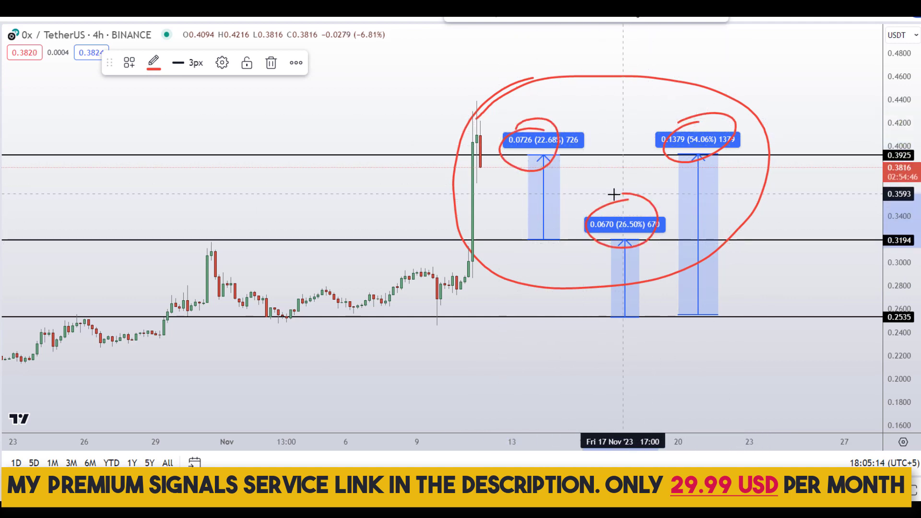
key(ctrl+z)
key(ctrl+z)
key(ctrl+z)
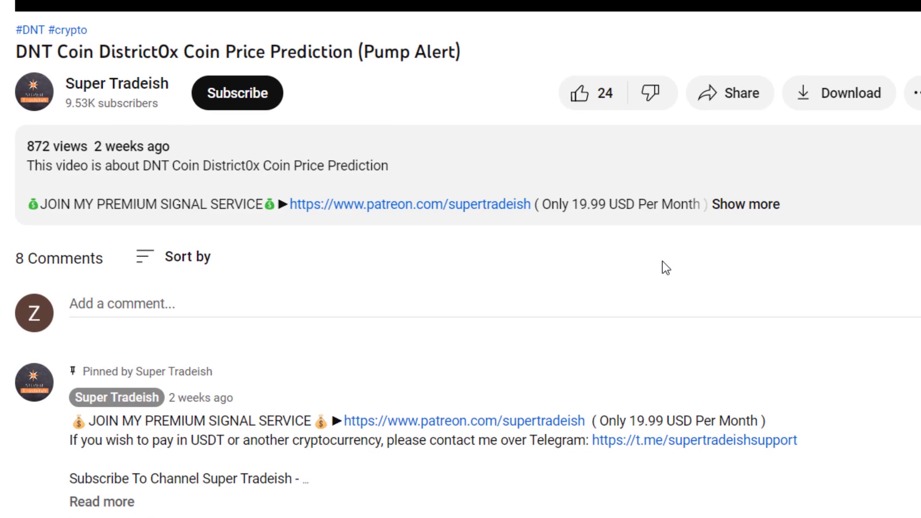